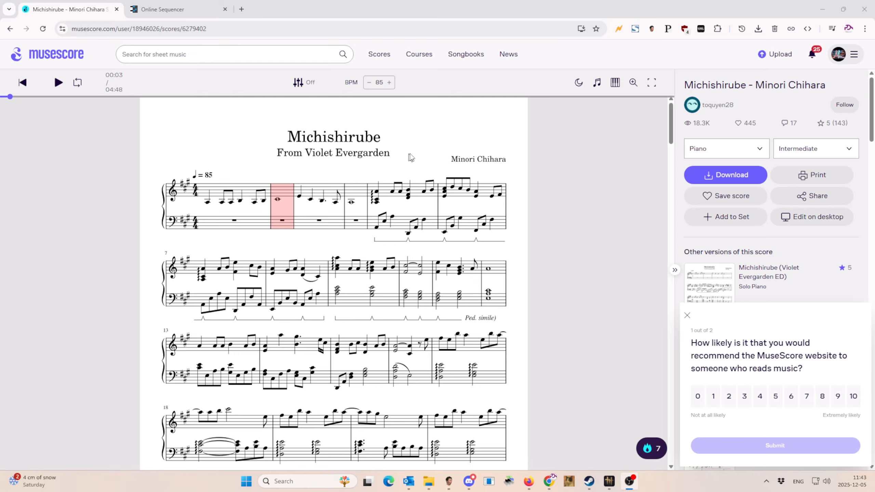
- Play part of the Michishirube score and download it as a MIDI file into the Bard folder on the Desktop
{"action": "left_click", "coordinate": [59, 83]}
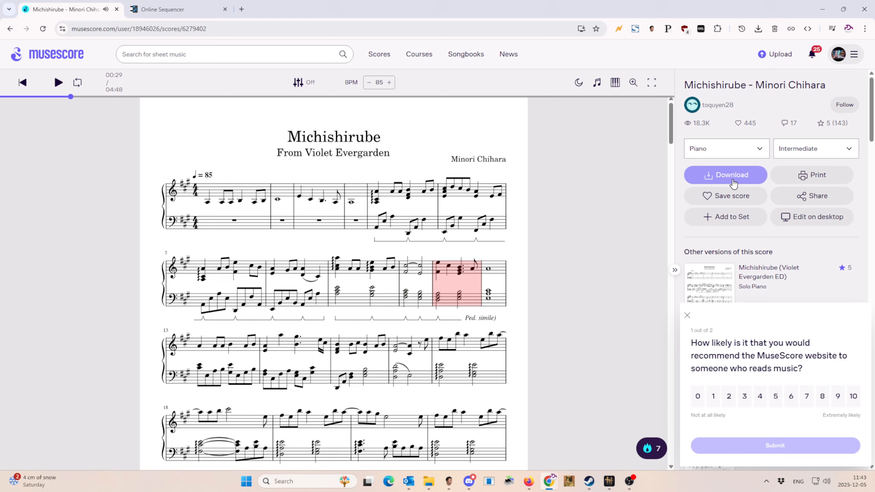
{"action": "left_click", "coordinate": [733, 183]}
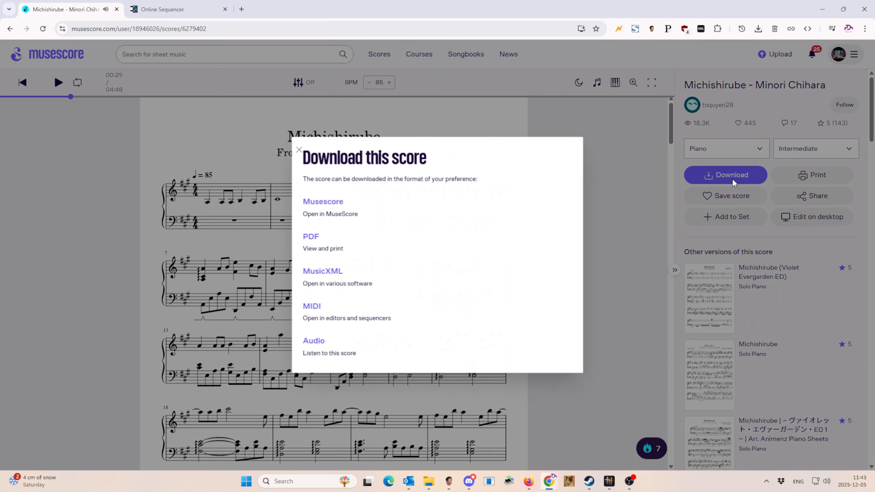
{"action": "left_click", "coordinate": [312, 308]}
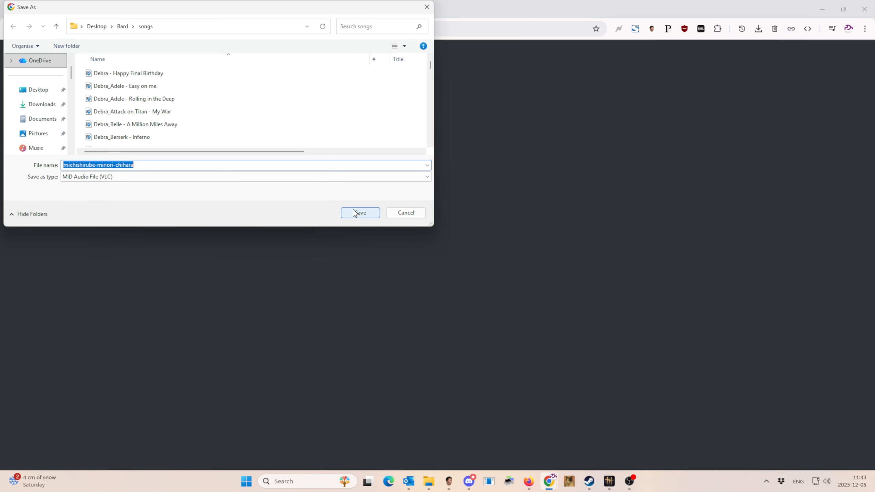
{"action": "left_click", "coordinate": [354, 213]}
{"action": "left_click", "coordinate": [121, 26]}
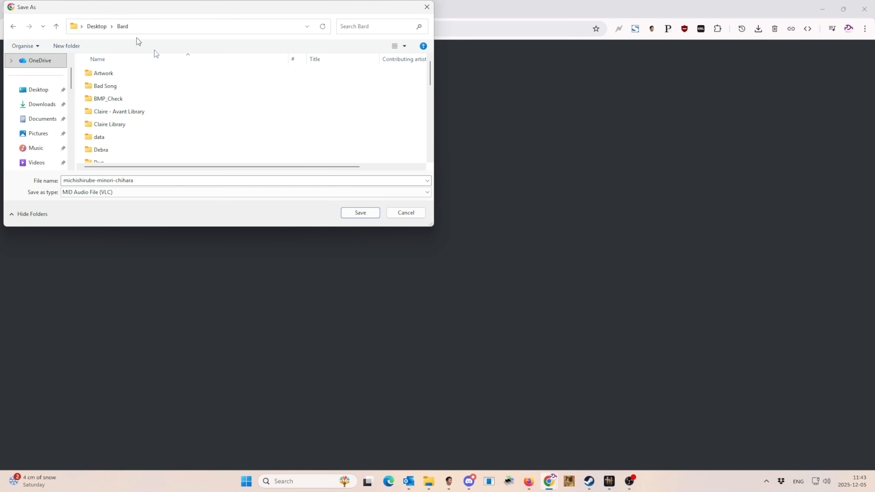
{"action": "left_click", "coordinate": [362, 213]}
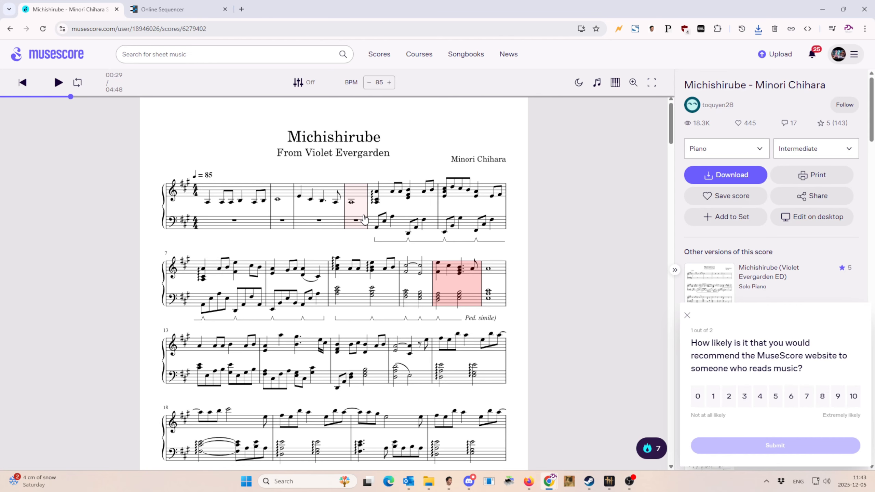
- Switch to Online Sequencer and load the downloaded michishirube-minori-chihara MIDI file, accepting the replacement of the current sequence
{"action": "left_click", "coordinate": [179, 7]}
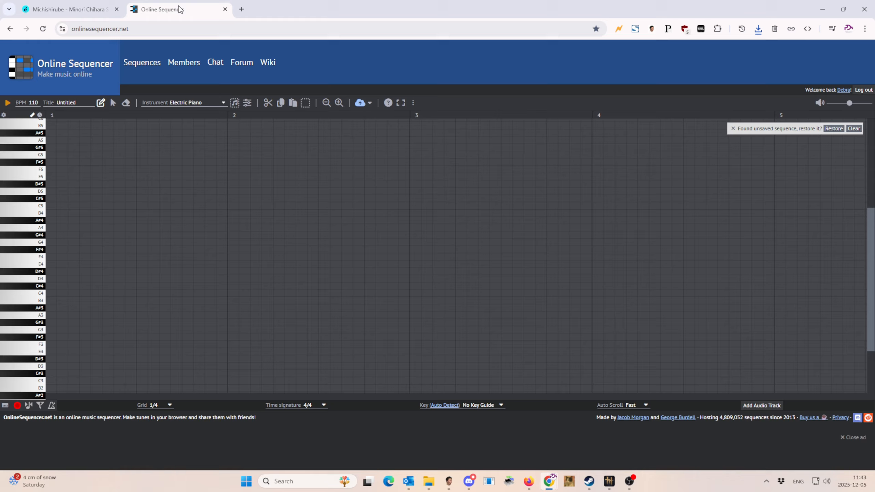
{"action": "left_click", "coordinate": [757, 29]}
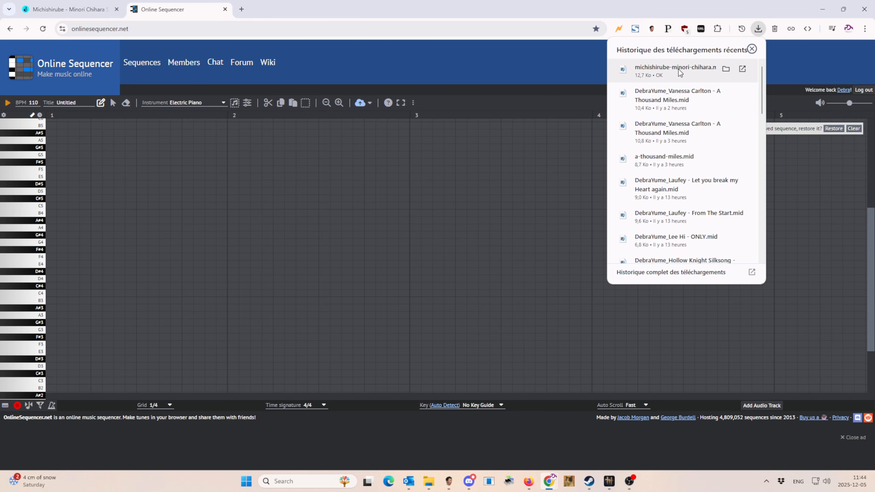
{"action": "left_click_drag", "start_coordinate": [679, 72], "coordinate": [425, 233]}
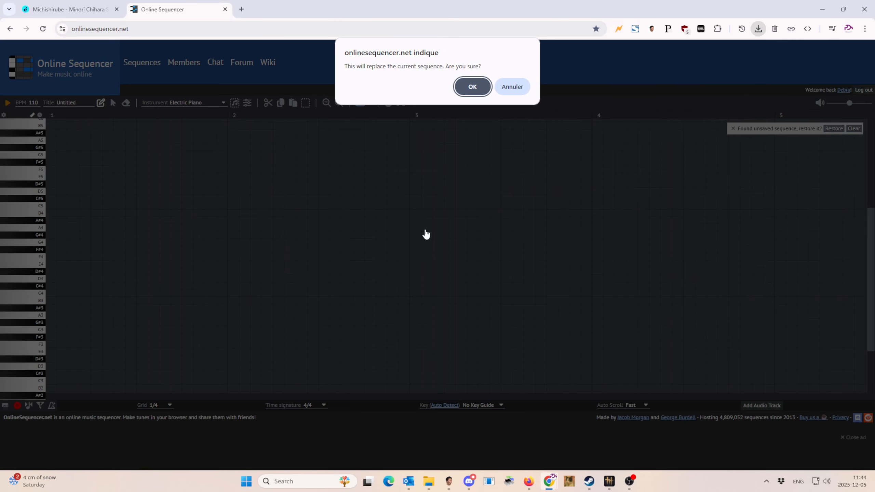
{"action": "left_click", "coordinate": [467, 88]}
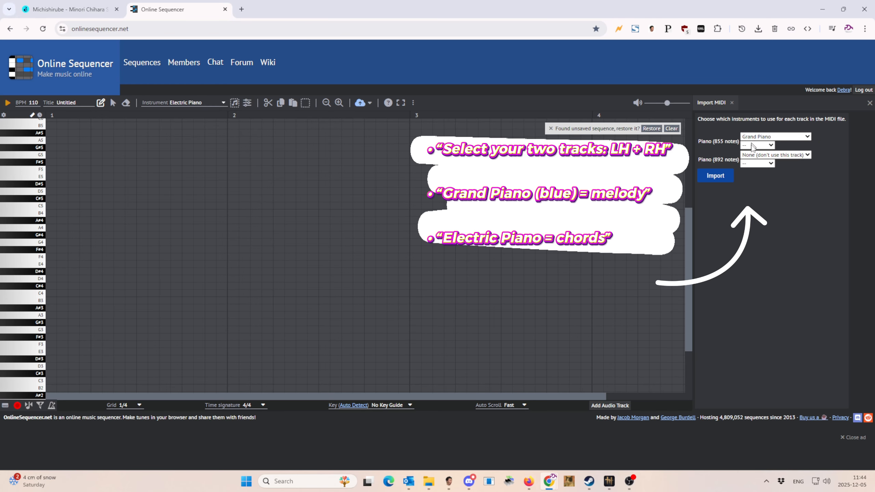
- Assign Electric Piano to the second piano track and import the MIDI tracks into the sequence
{"action": "left_click", "coordinate": [753, 155]}
{"action": "left_click", "coordinate": [754, 176]}
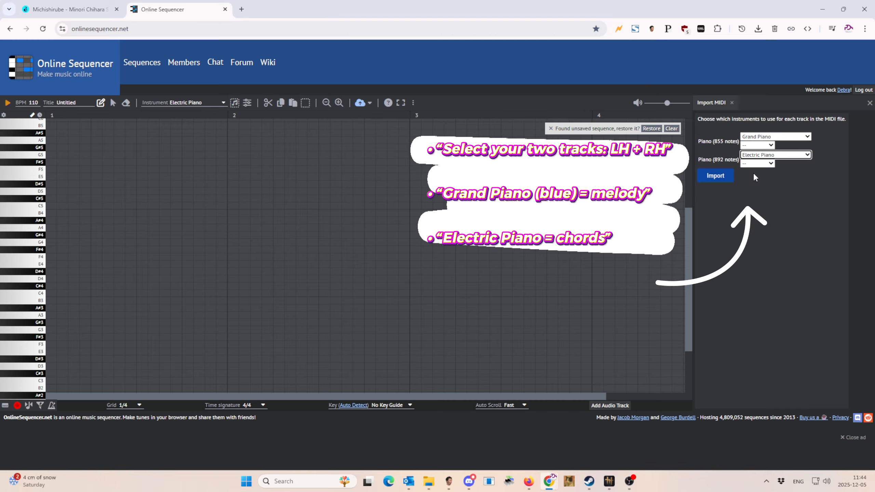
{"action": "left_click", "coordinate": [728, 179]}
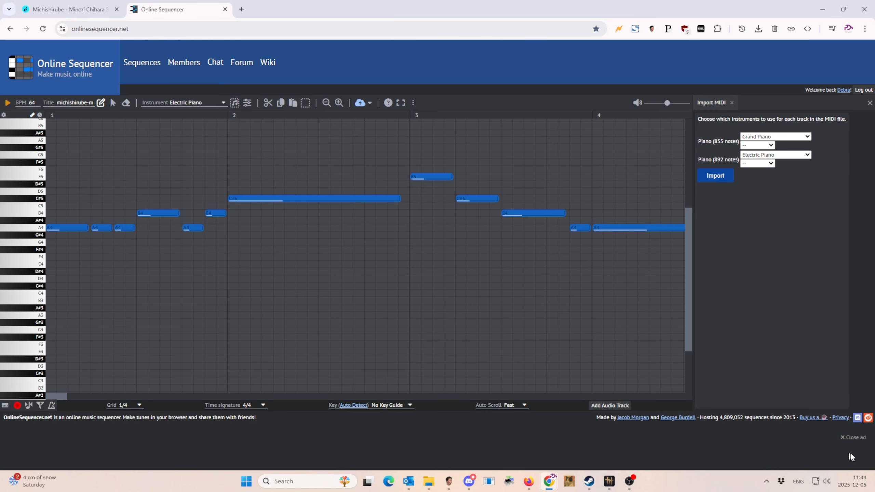
- Close the advertisement and expand the sequencer to fill the whole browser page
{"action": "left_click", "coordinate": [857, 439]}
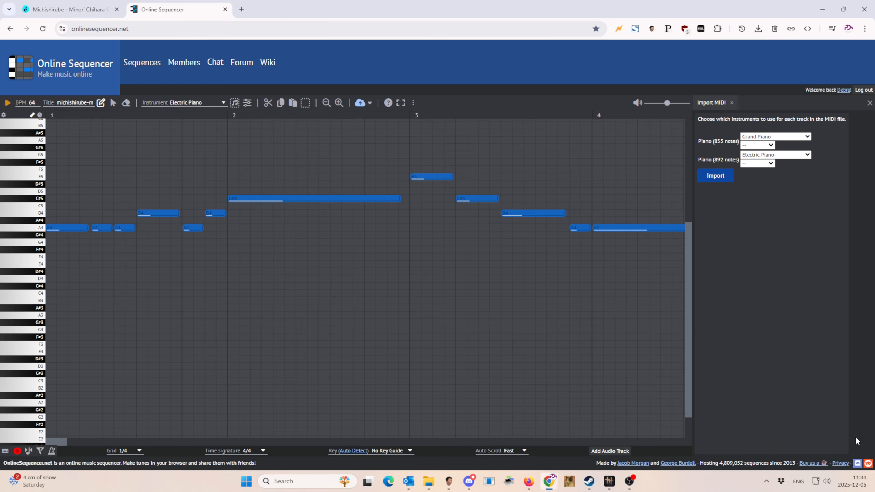
{"action": "left_click", "coordinate": [400, 103]}
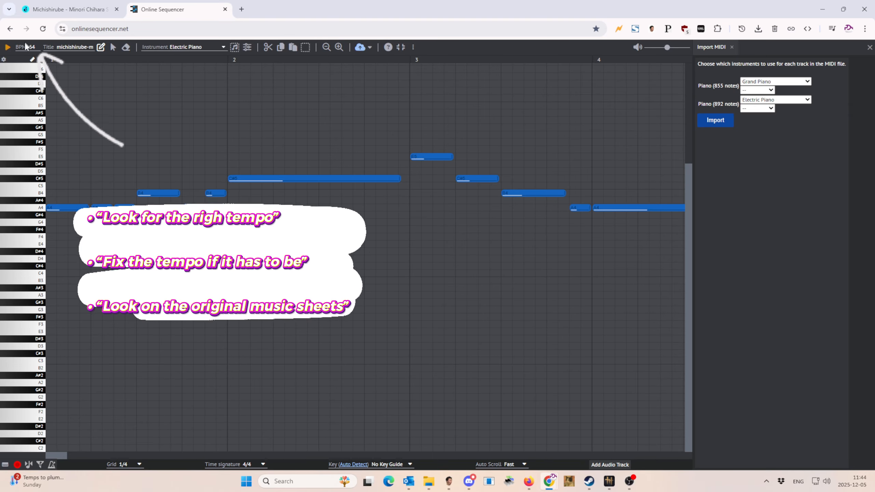
- Check the tempo marking on the MuseScore sheet and set the sequence tempo to 85 BPM in Online Sequencer
{"action": "left_click", "coordinate": [57, 12]}
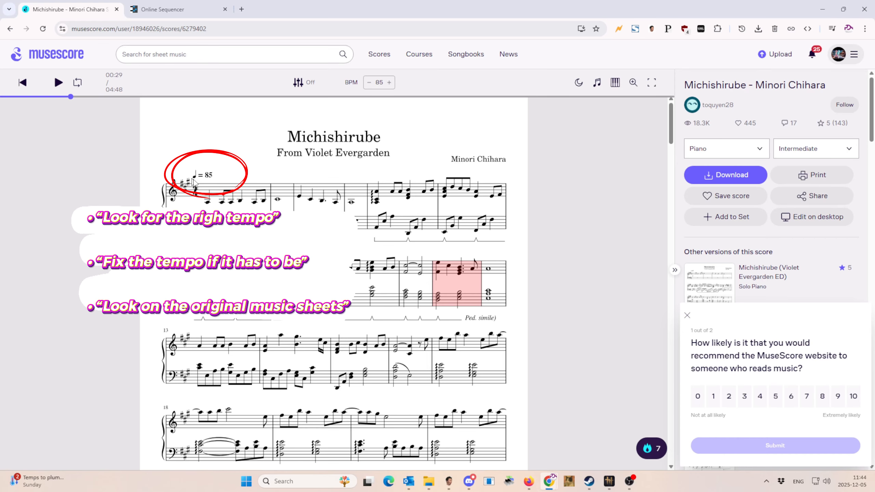
{"action": "left_click", "coordinate": [162, 9]}
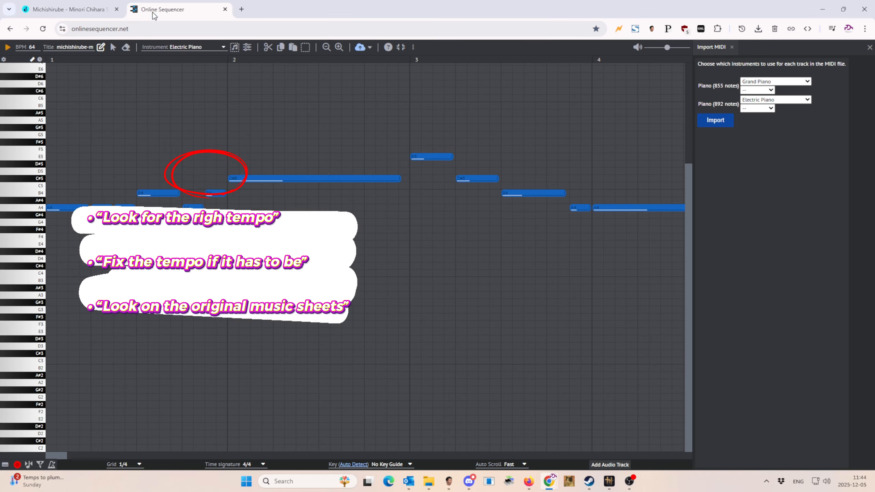
{"action": "double_click", "coordinate": [36, 46]}
{"action": "type", "text": "85"}
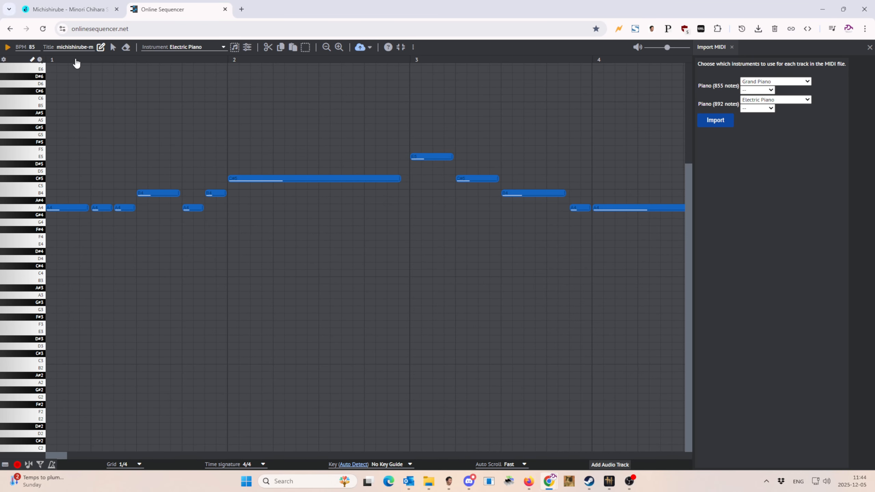
- Replace the sequence title with the creator's handle followed by "_Violet Evergarden - Michishirube"
{"action": "left_click", "coordinate": [75, 46]}
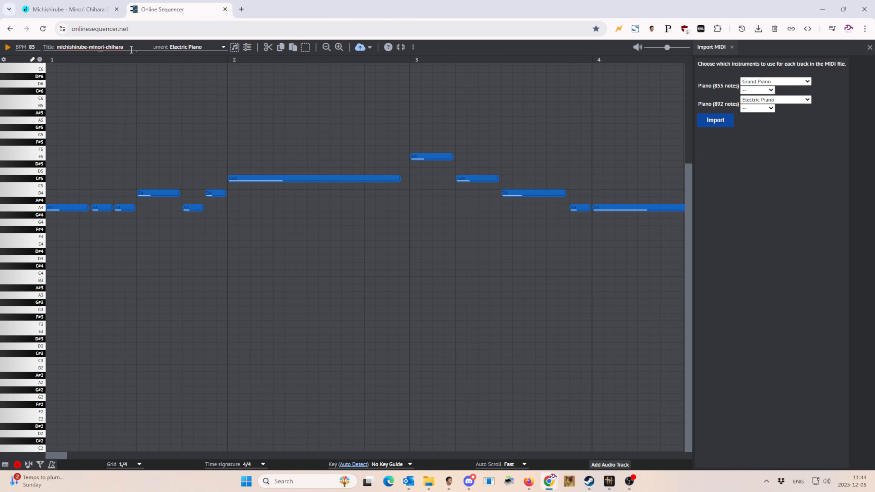
{"action": "left_click_drag", "start_coordinate": [86, 46], "coordinate": [2, 46]}
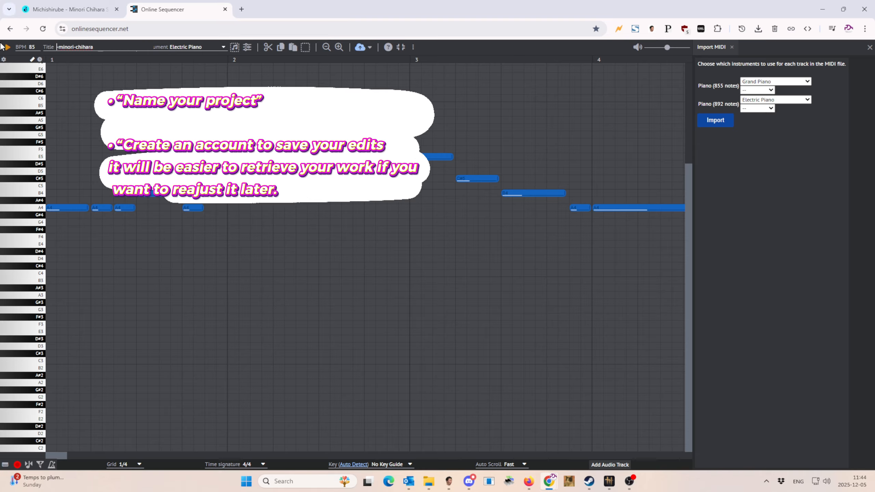
{"action": "type", "text": "Deb"}
{"action": "type", "text": "raYume_Violet Everga"}
{"action": "type", "text": "rden - Michishirube"}
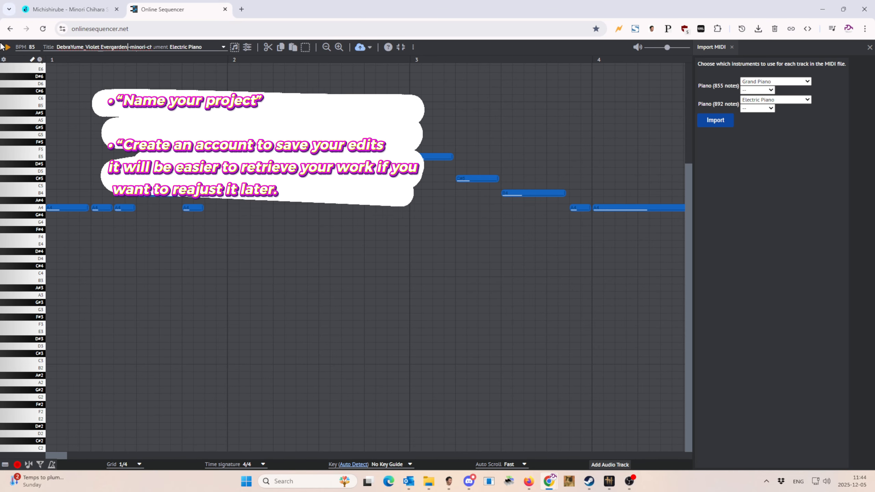
{"action": "key", "text": "shift+End"}
{"action": "key", "text": "Delete"}
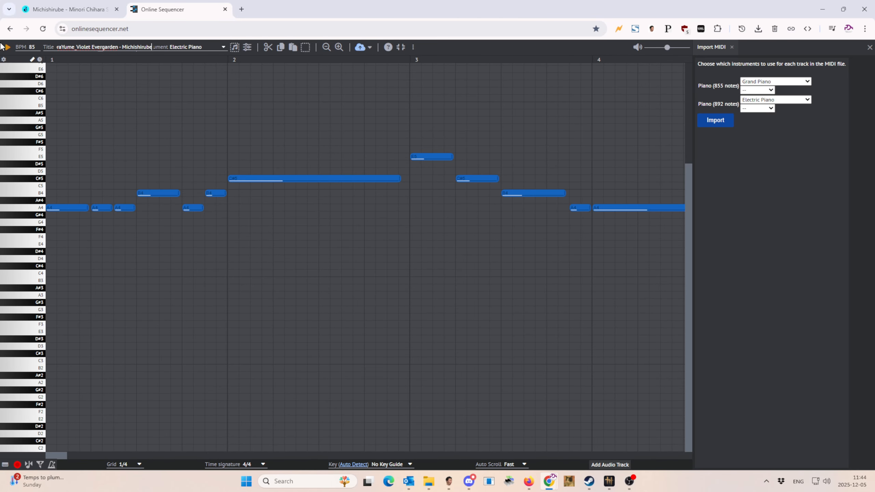
{"action": "left_click", "coordinate": [127, 79]}
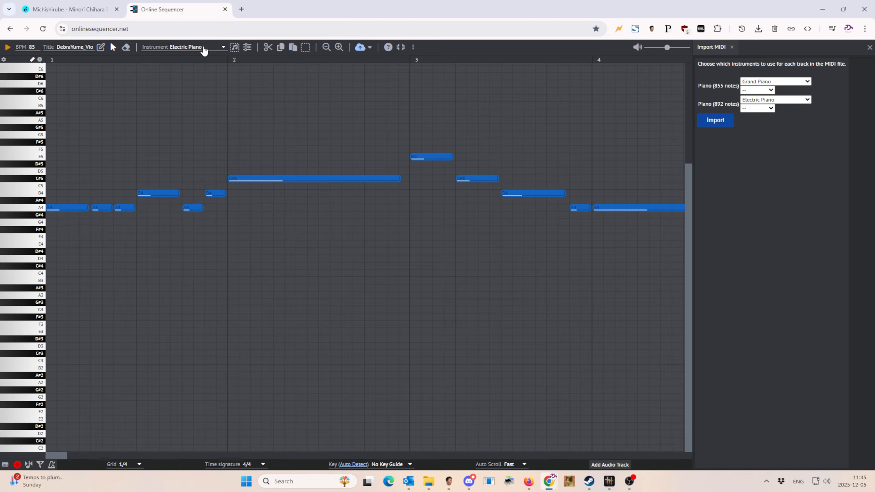
- Look through the available instruments and set the active instrument to Grand Piano
{"action": "left_click", "coordinate": [204, 48]}
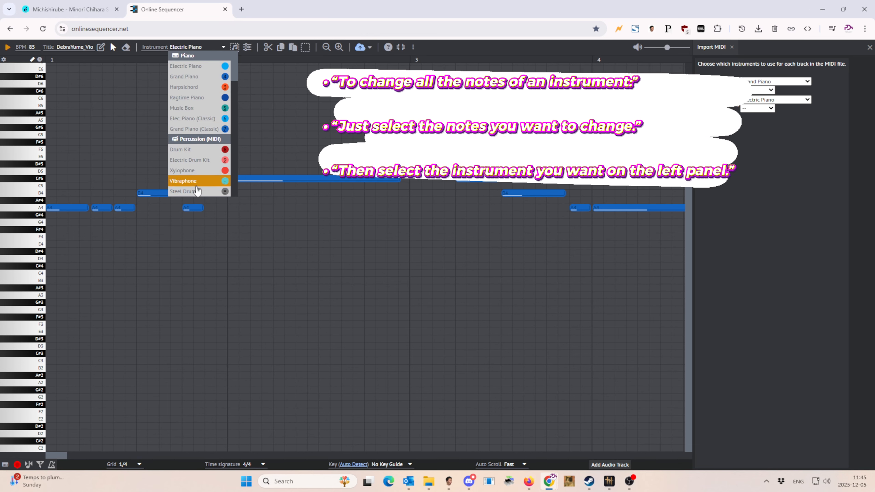
{"action": "left_click", "coordinate": [190, 46]}
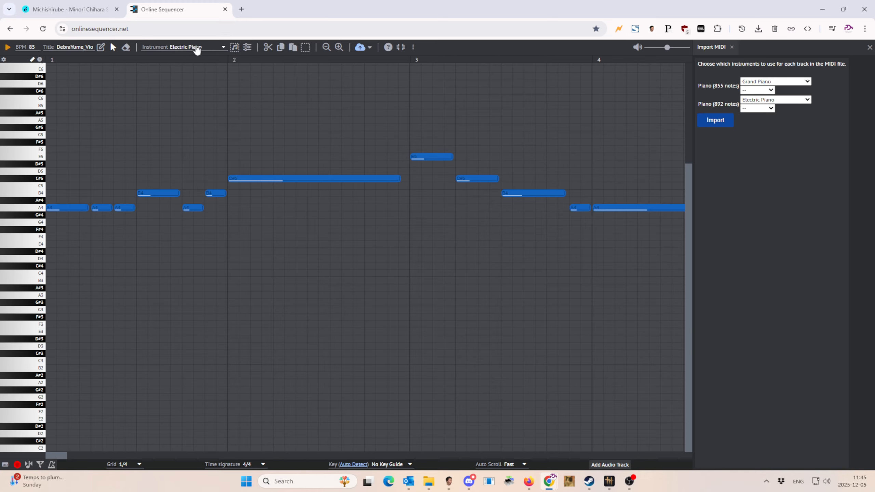
{"action": "left_click", "coordinate": [195, 47]}
{"action": "left_click", "coordinate": [195, 77]}
- Select every Grand Piano note in the sequence using the instrument options, and close those options
{"action": "left_click", "coordinate": [234, 50]}
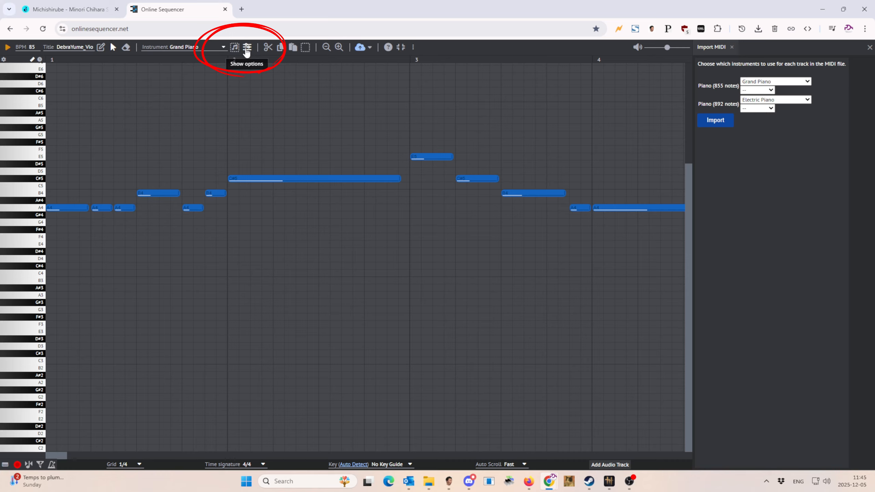
{"action": "left_click", "coordinate": [247, 48]}
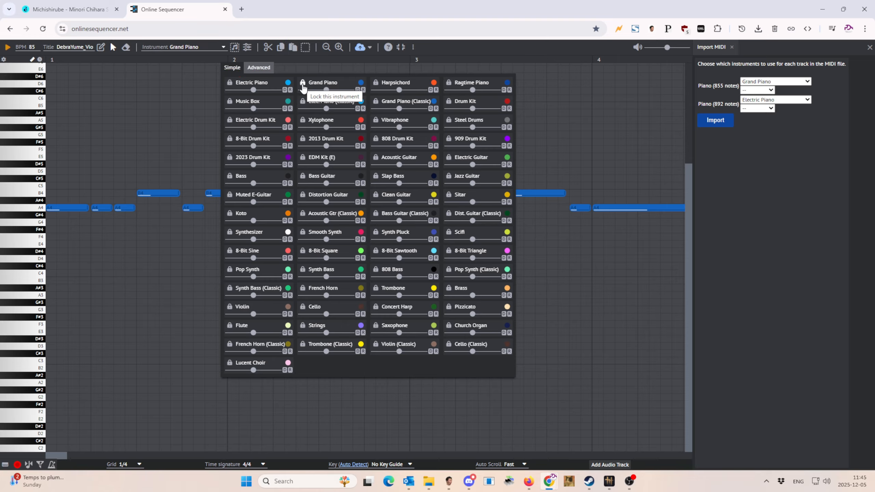
{"action": "left_click", "coordinate": [303, 84]}
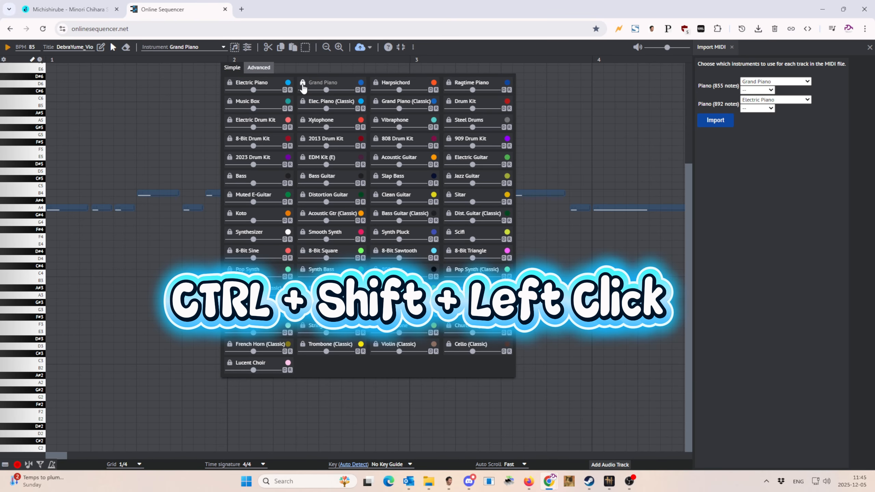
{"action": "left_click", "coordinate": [302, 84], "text": "ctrl+shift"}
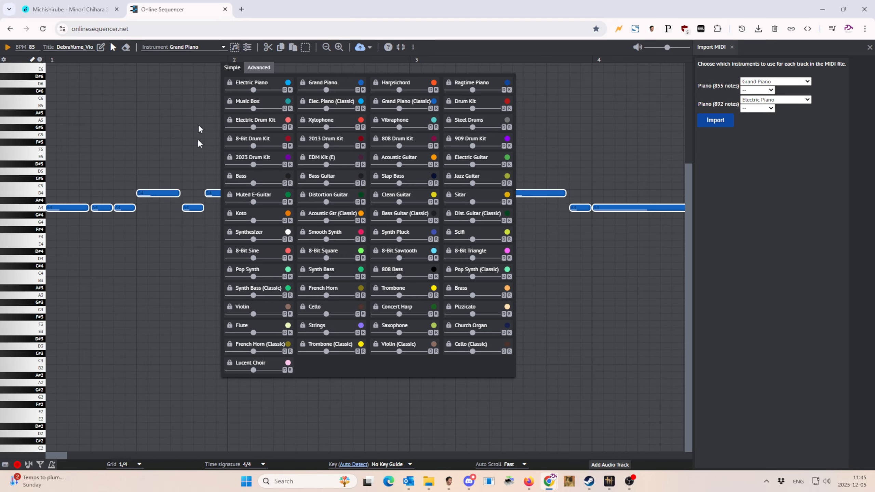
{"action": "left_click", "coordinate": [164, 195], "text": "ctrl+shift"}
{"action": "left_click", "coordinate": [164, 195], "text": "ctrl+shift"}
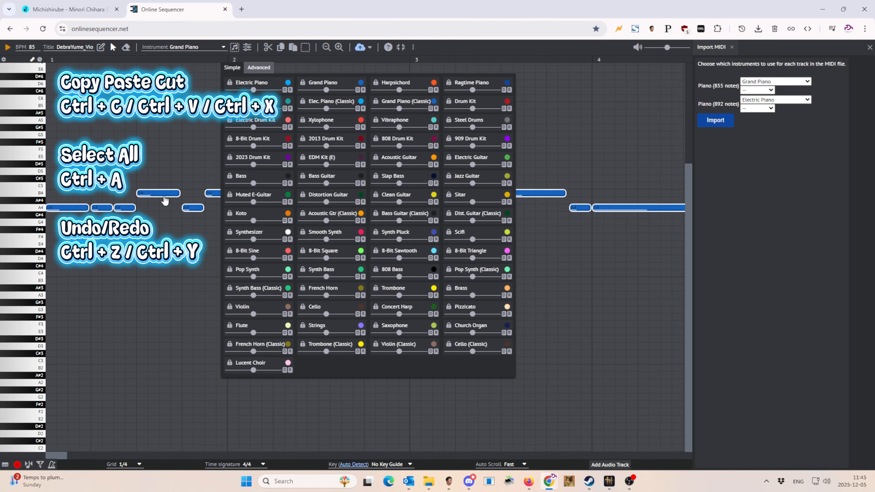
{"action": "left_click", "coordinate": [164, 196], "text": "ctrl+shift"}
{"action": "left_click", "coordinate": [164, 196], "text": "ctrl+shift"}
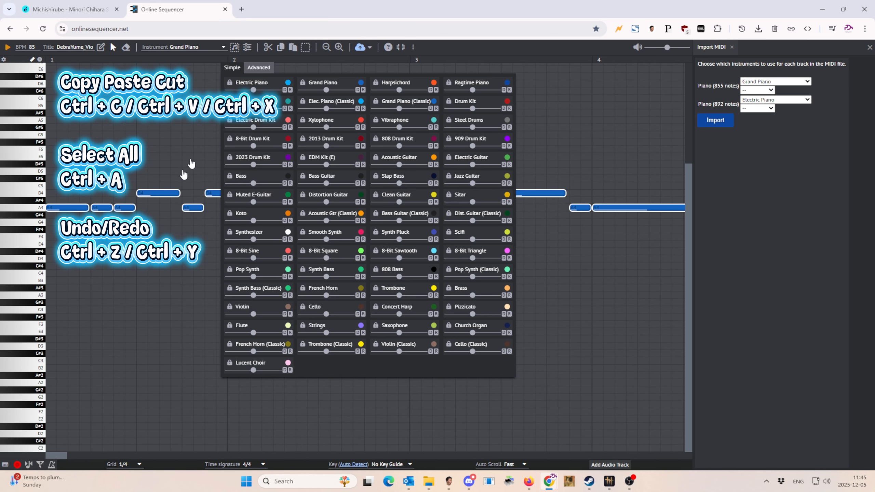
{"action": "left_click", "coordinate": [249, 50]}
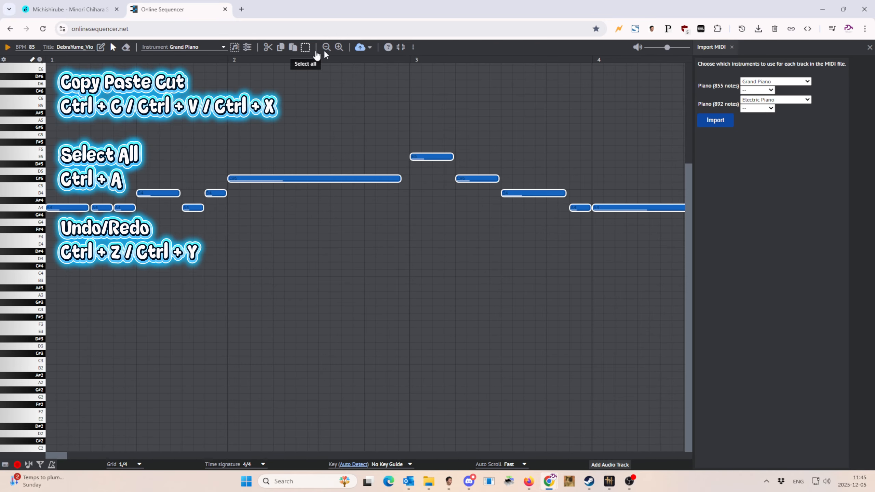
- Save the sequence online and look through the export formats and the additional editing tools
{"action": "left_click", "coordinate": [356, 51]}
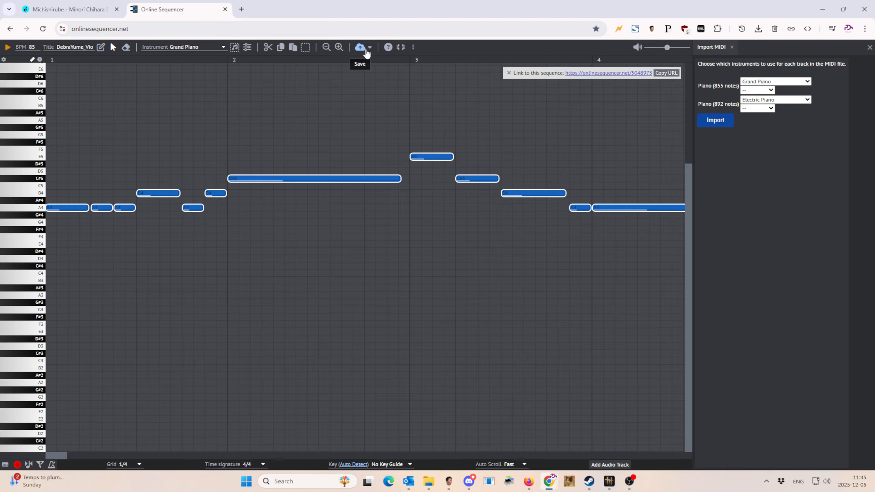
{"action": "left_click", "coordinate": [370, 51]}
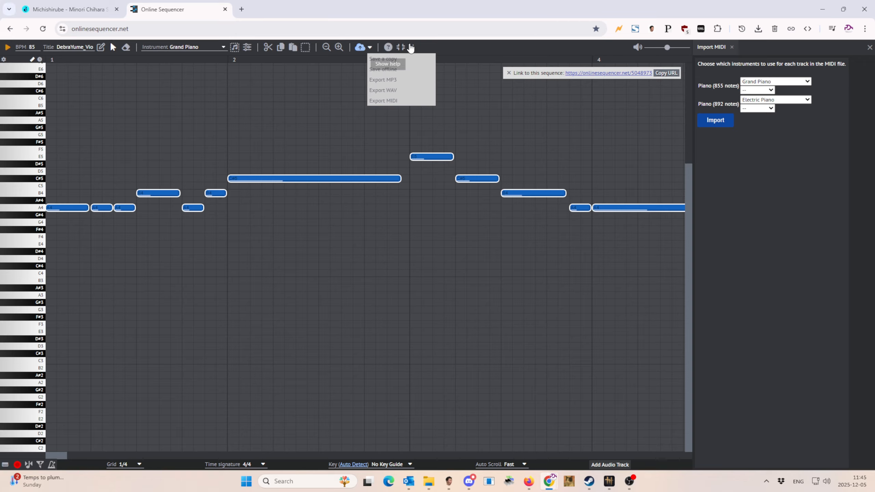
{"action": "left_click", "coordinate": [413, 48]}
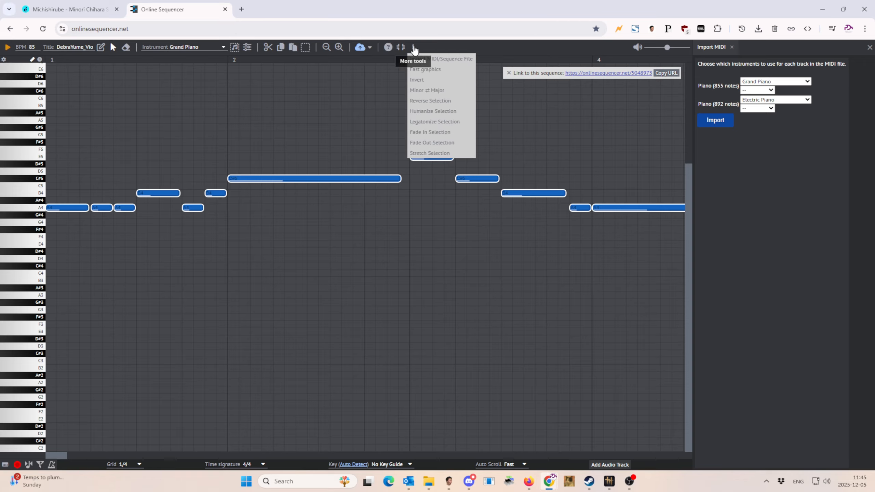
{"action": "left_click", "coordinate": [438, 45]}
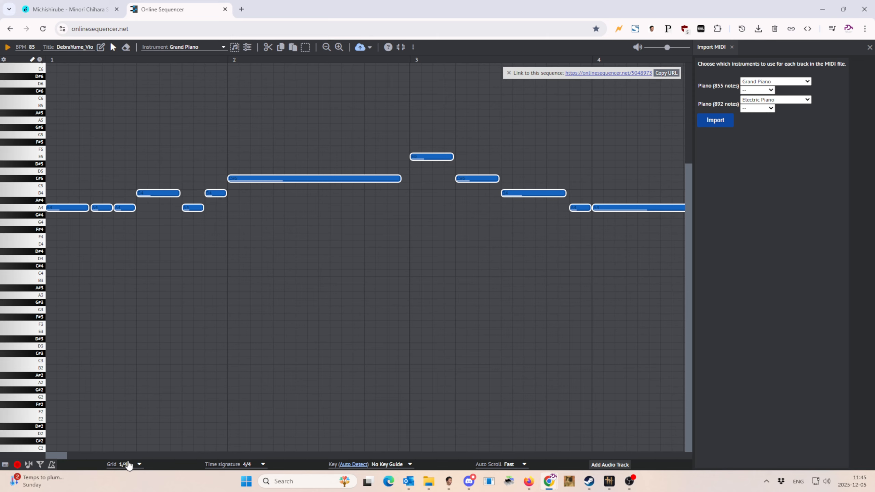
- Set the note grid of the sequence to 1/16
{"action": "left_click", "coordinate": [125, 464]}
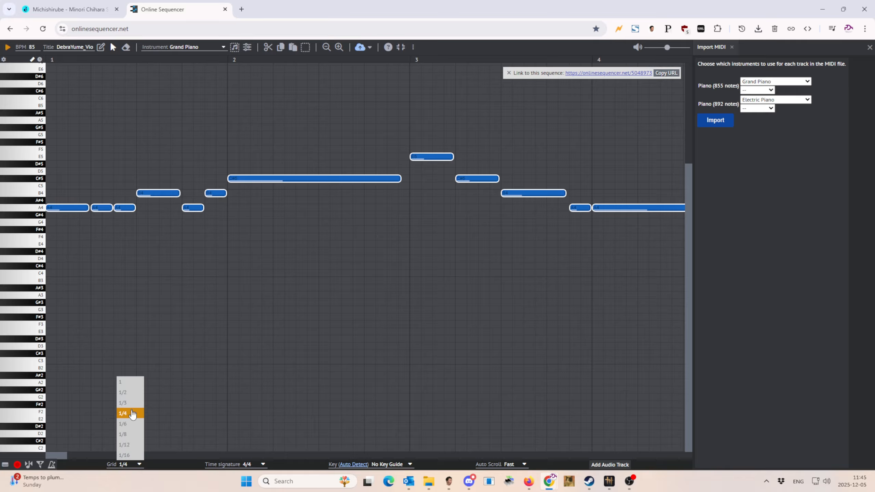
{"action": "left_click", "coordinate": [124, 455]}
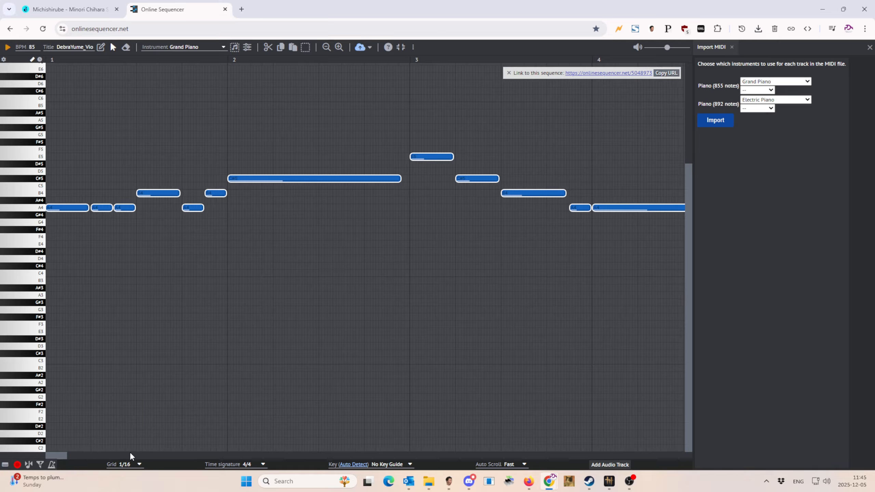